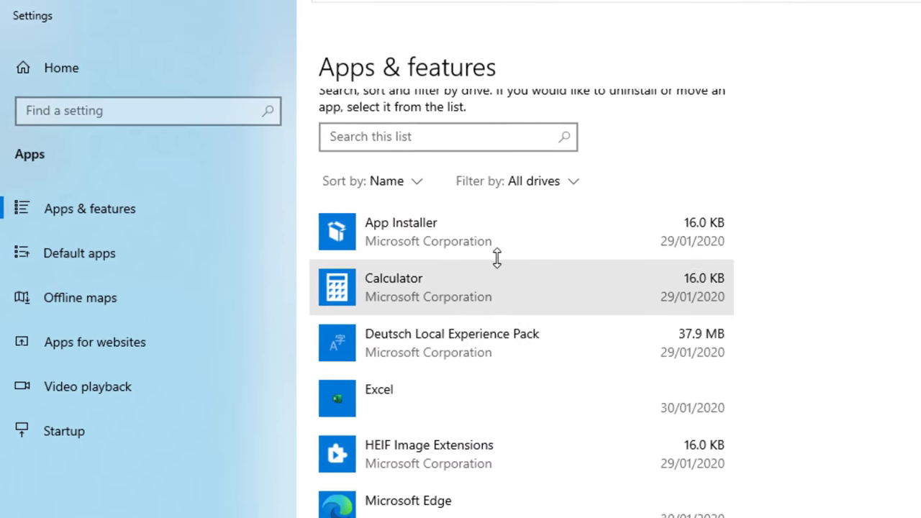
Step: Review the installed apps list for programs worth uninstalling, showing the uninstall option for Microsoft Edge
scroll(490, 302, "up", 5)
scroll(569, 310, "down", 8)
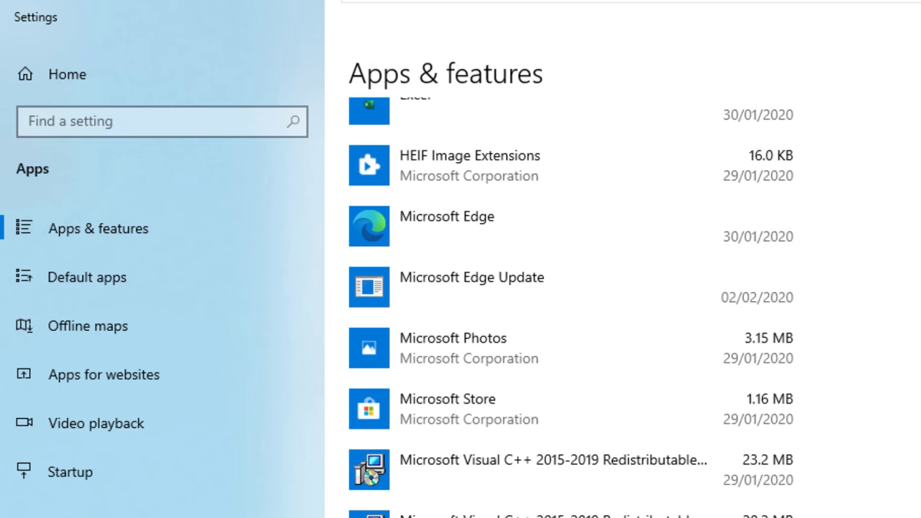
scroll(603, 497, "down", 2)
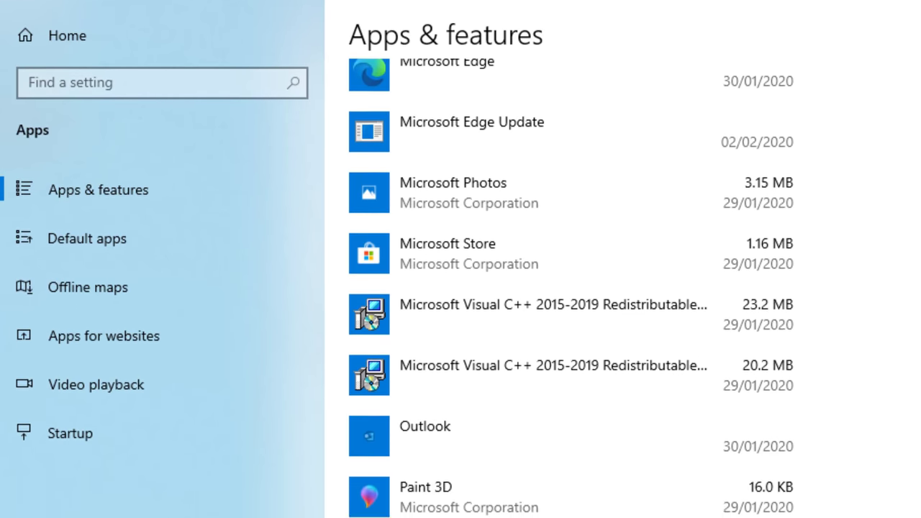
scroll(641, 395, "up", 1)
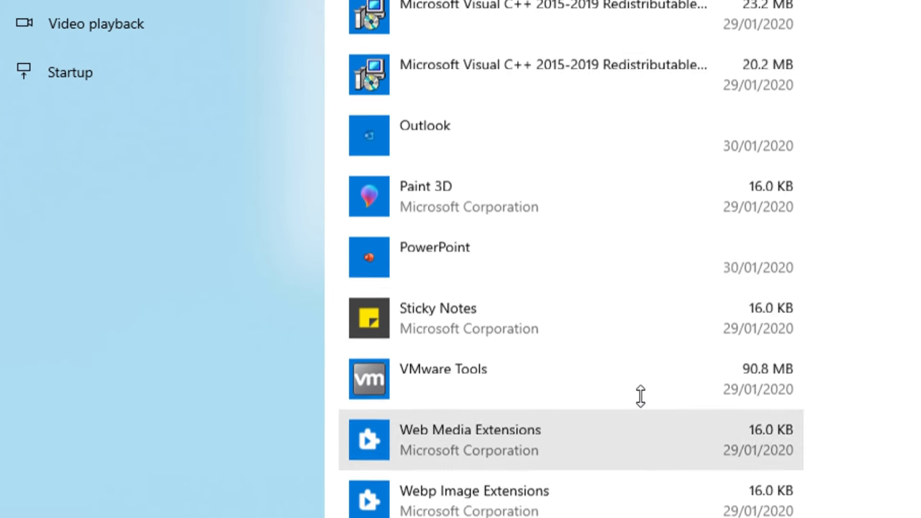
scroll(640, 395, "up", 10)
left_click(560, 323)
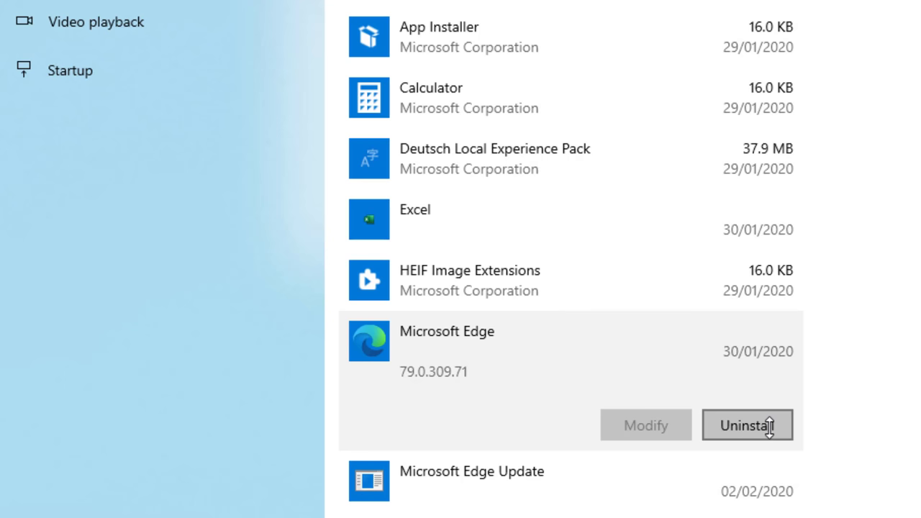
scroll(485, 224, "down", 5)
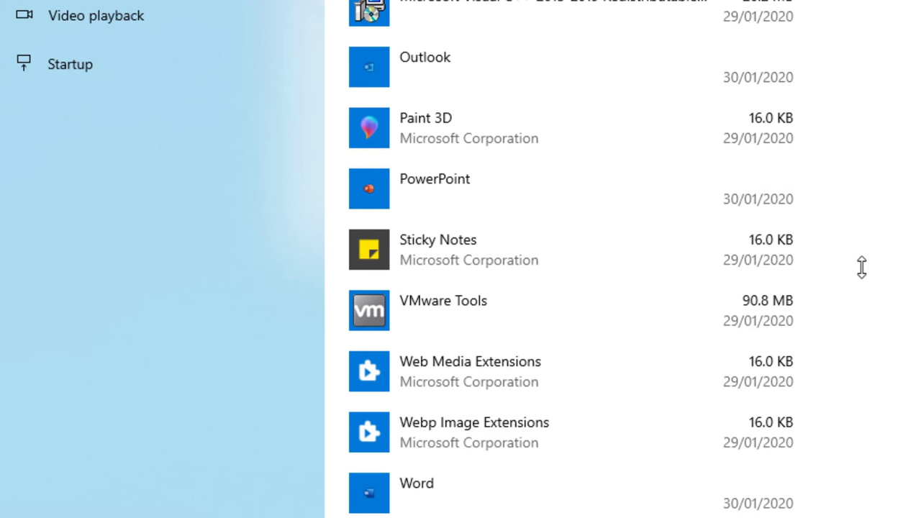
Step: Run cleanmgr to open Disk Clean-up for drive C: and have it include system files
key("super+r")
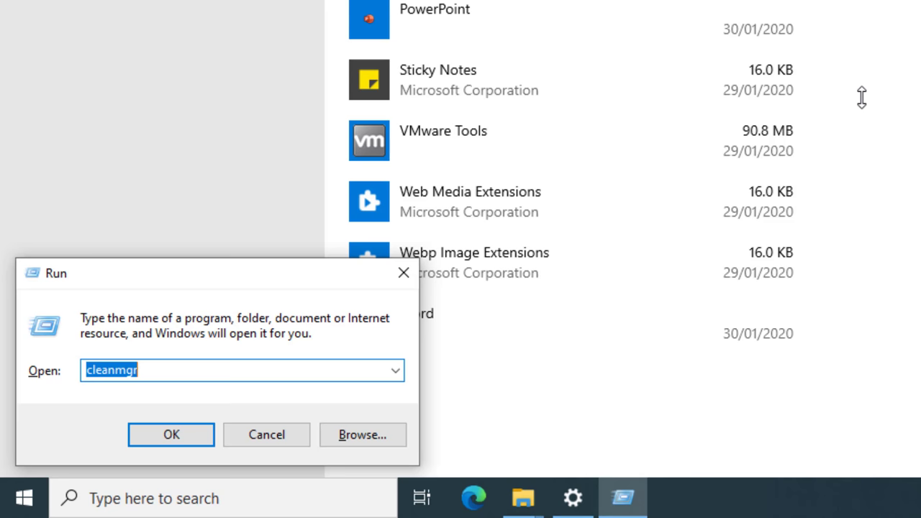
key("Return")
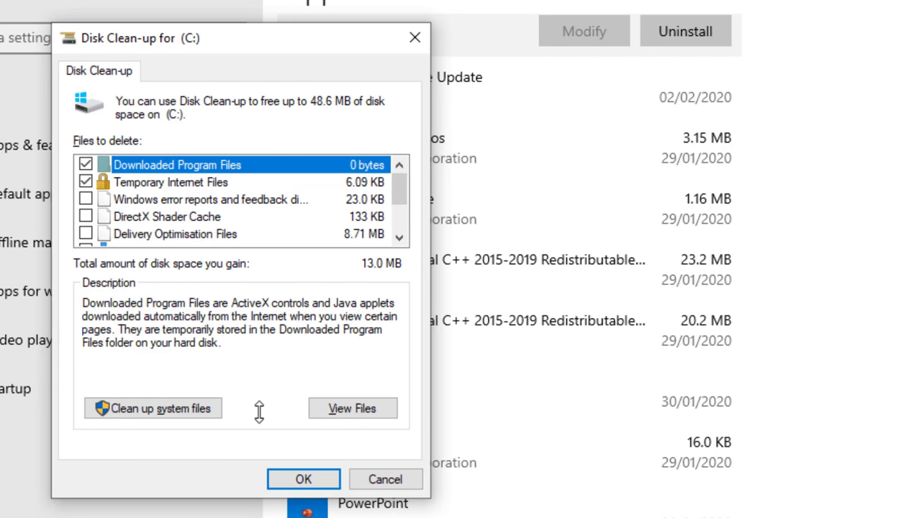
left_click(180, 408)
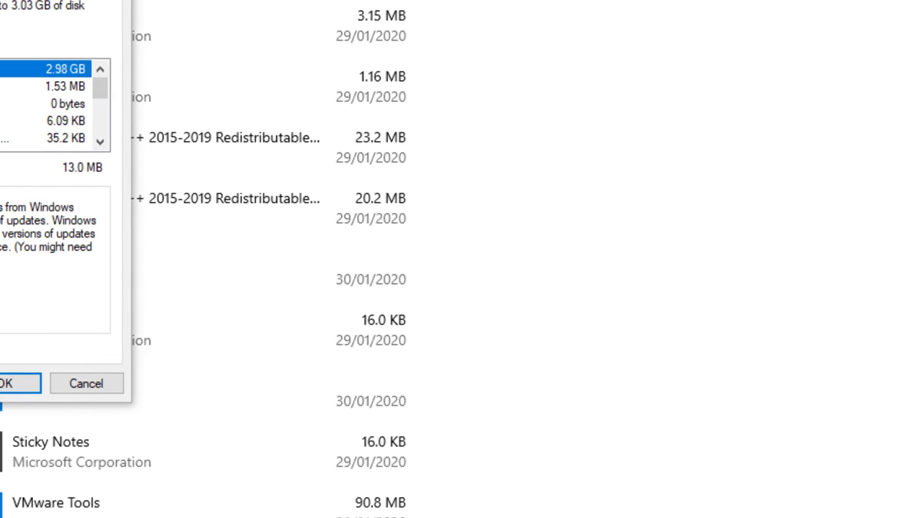
Step: Delete all but the most recent restore point through the System Restore and Shadow Copies clean-up
left_click(71, 39)
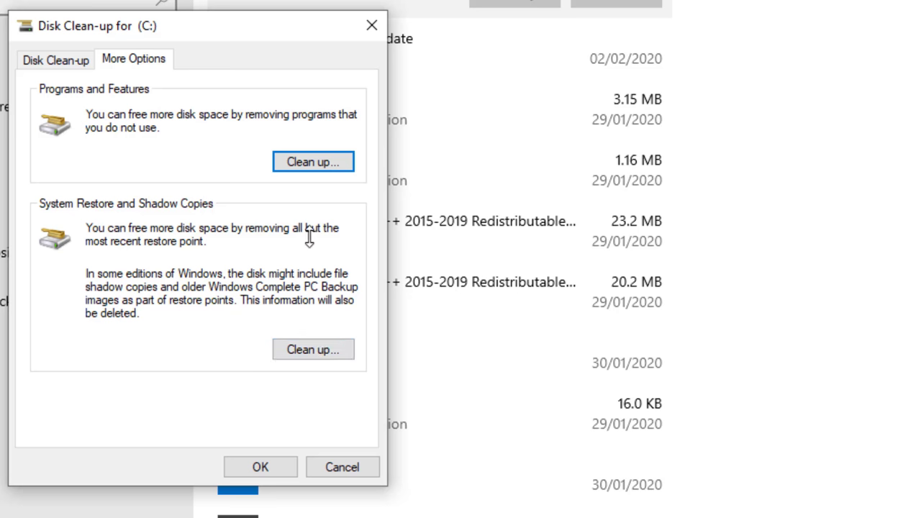
left_click(322, 347)
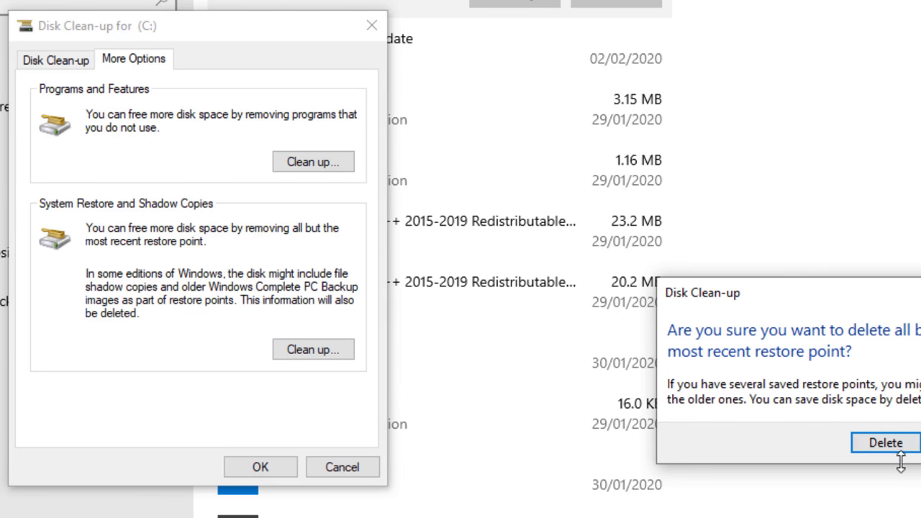
left_click(898, 449)
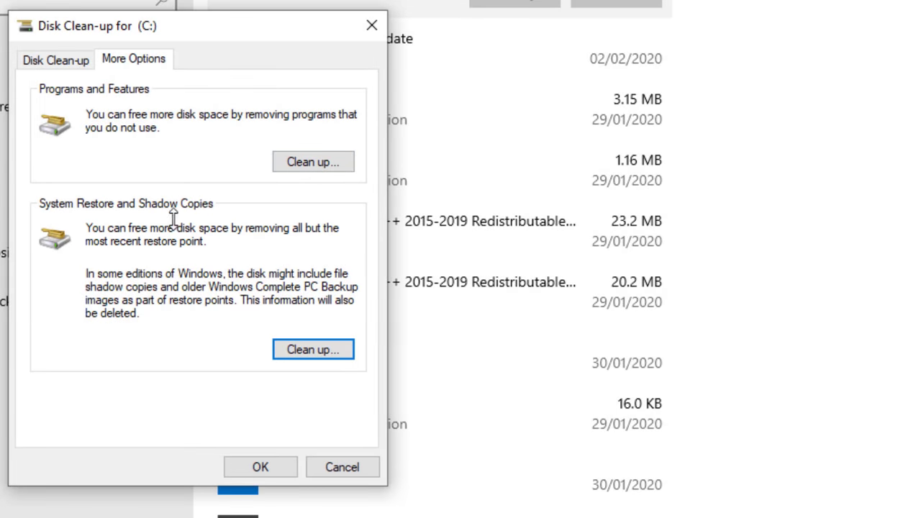
Step: Mark Windows Update Clean-up, Windows Defender Antivirus, Windows error reports, DirectX Shader Cache and Delivery Optimisation Files for deletion
left_click(79, 59)
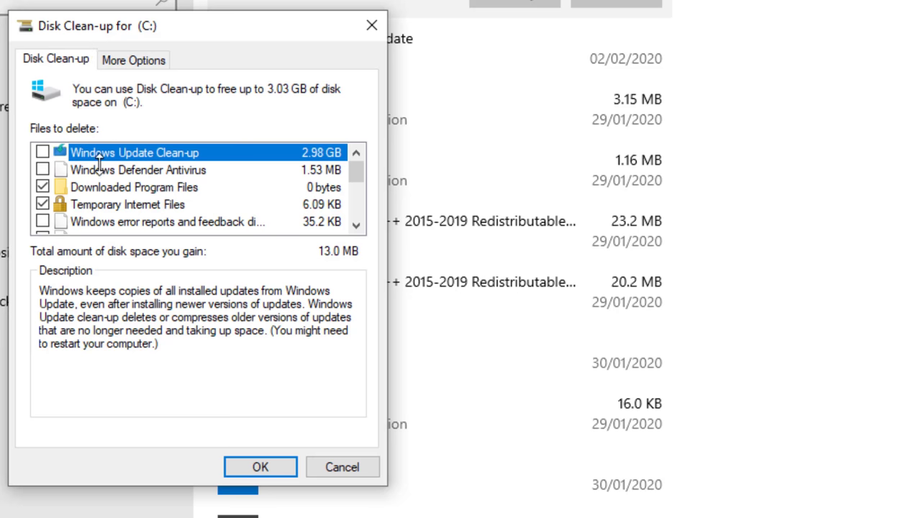
left_click(42, 152)
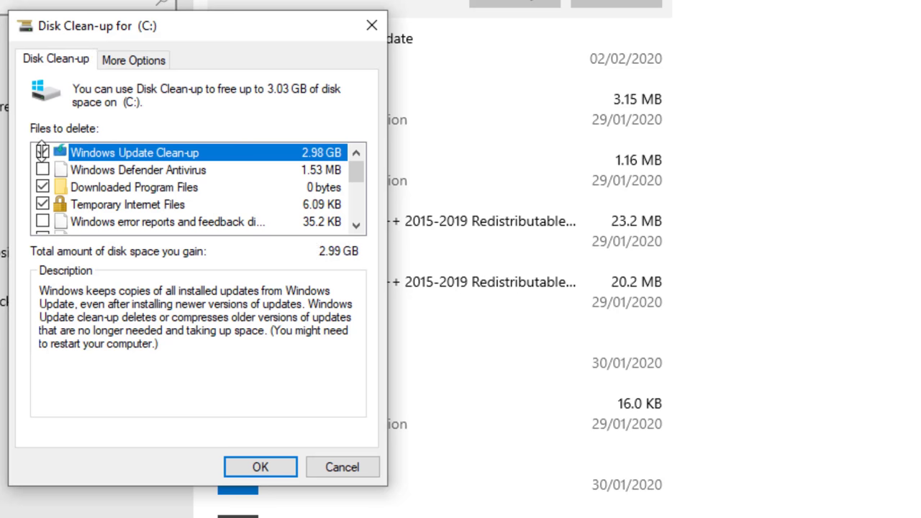
left_click(42, 170)
left_click(356, 226)
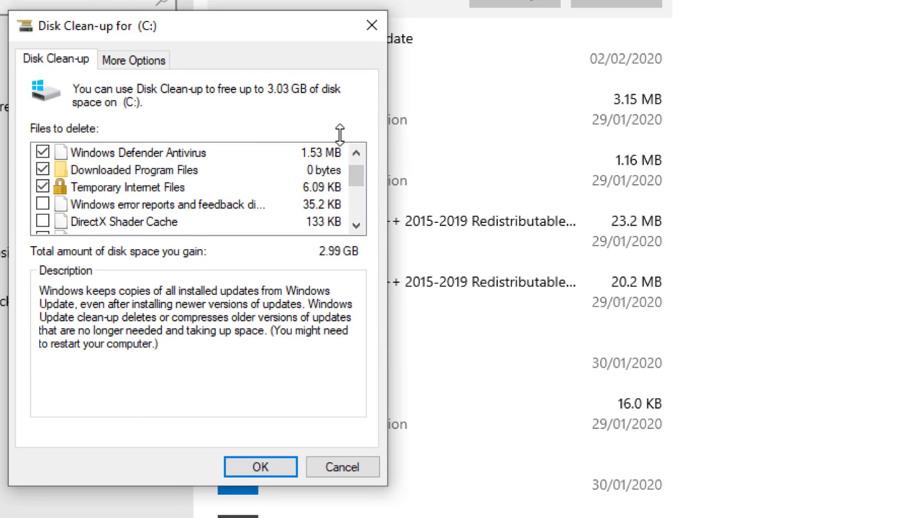
left_click(44, 205)
left_click(43, 221)
scroll(115, 198, "down", 1)
left_click(42, 186)
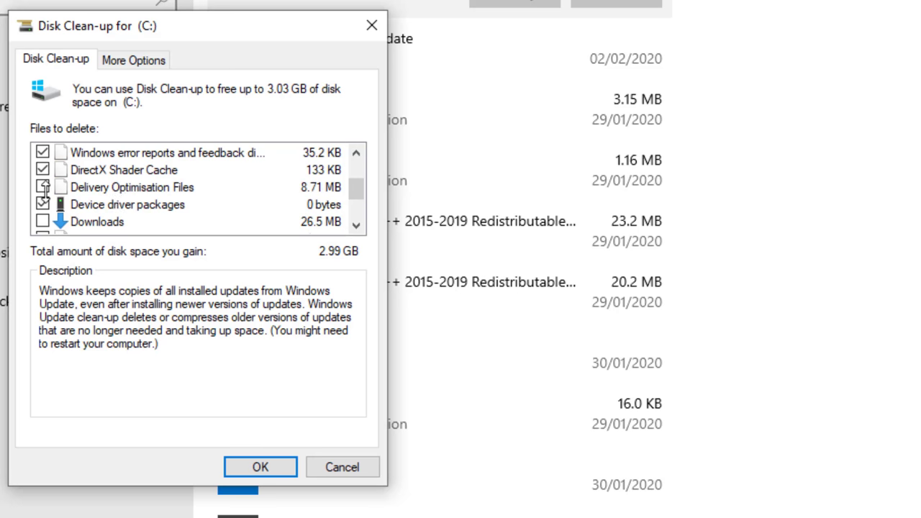
Step: Also mark Downloads, Recycle Bin, Language Resource Files and Temporary files for deletion
left_click(153, 207)
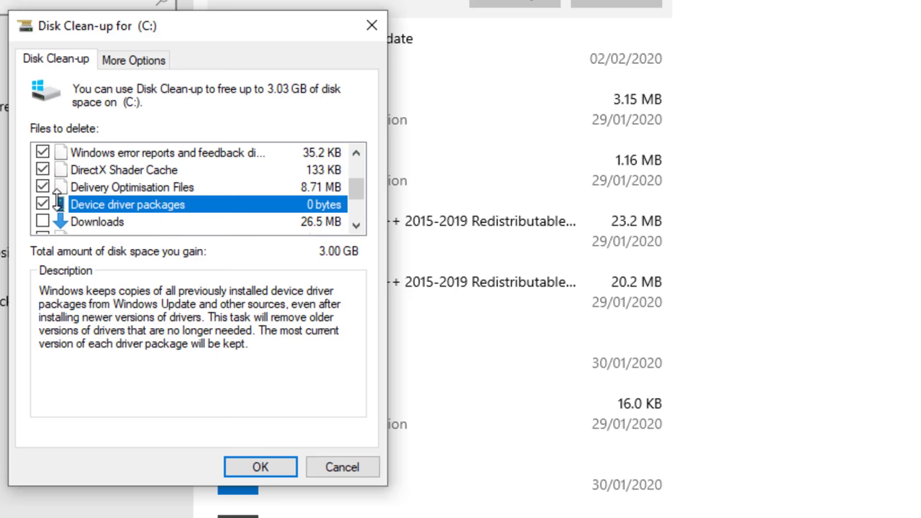
left_click(76, 221)
left_click(43, 222)
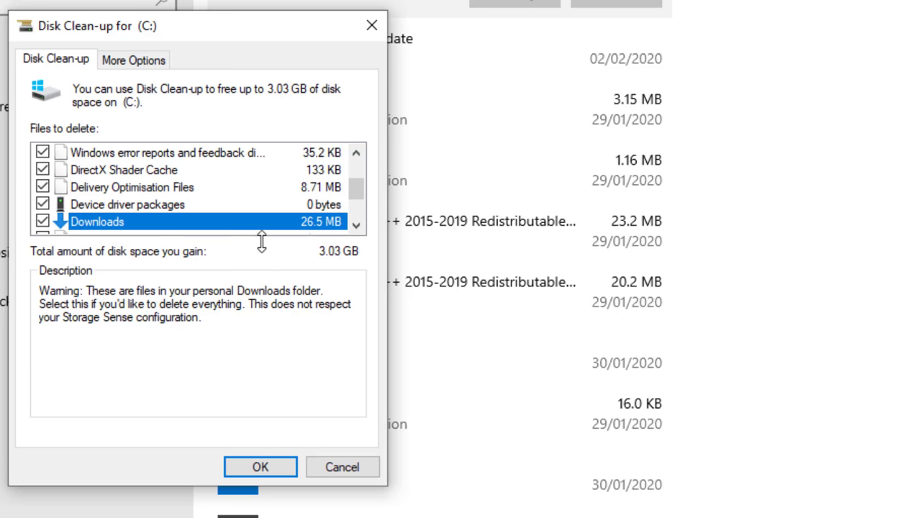
left_click(356, 225)
left_click(356, 225)
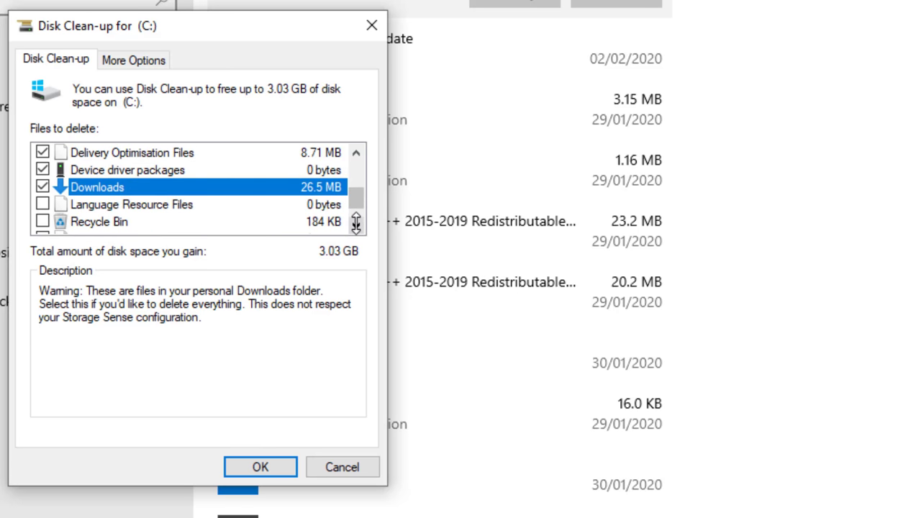
left_click(355, 225)
left_click(42, 204)
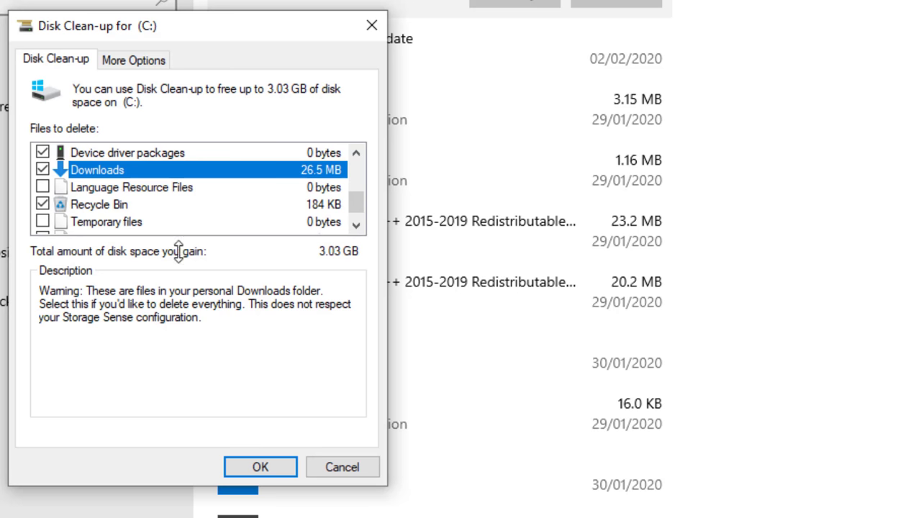
left_click(43, 186)
scroll(123, 191, "down", 1)
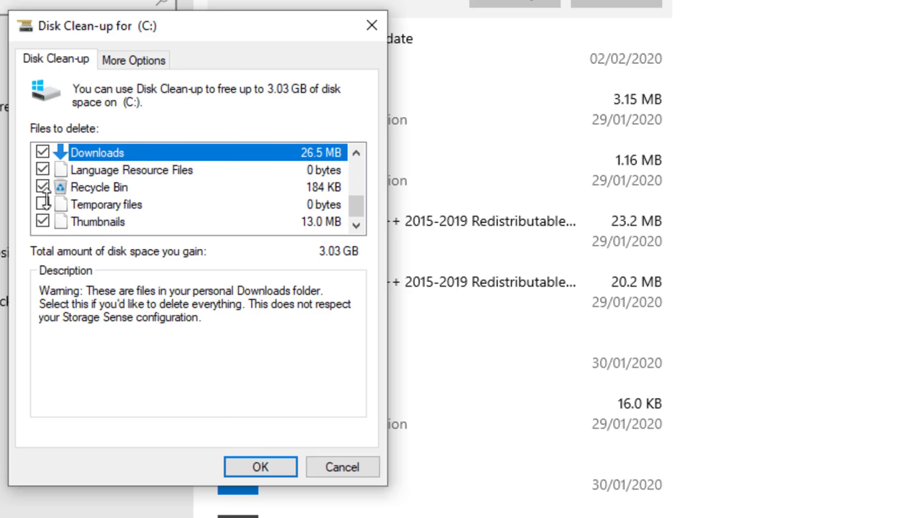
left_click(304, 204)
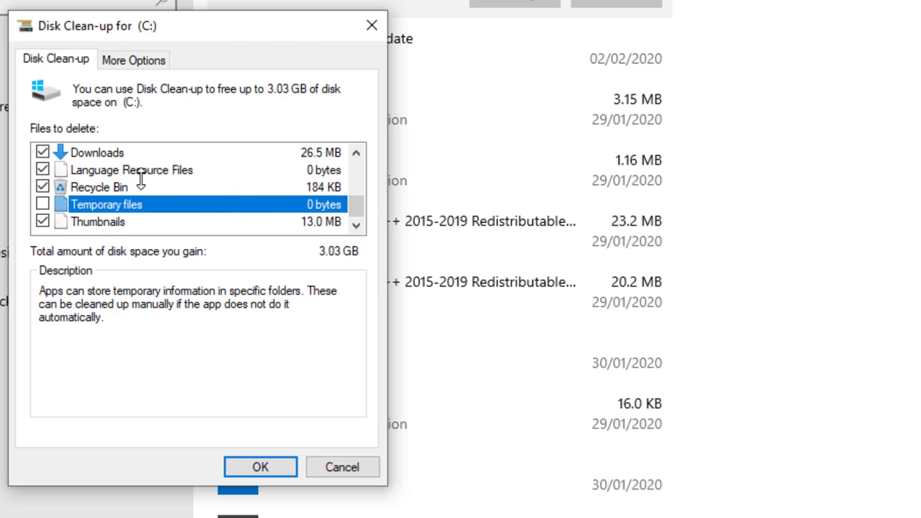
left_click(43, 205)
Step: Start the clean-up of drive C: and confirm permanently deleting the selected files
mouse_move(359, 204)
left_mouse_down()
mouse_move(359, 158)
mouse_move(359, 205)
left_mouse_up()
left_click(261, 468)
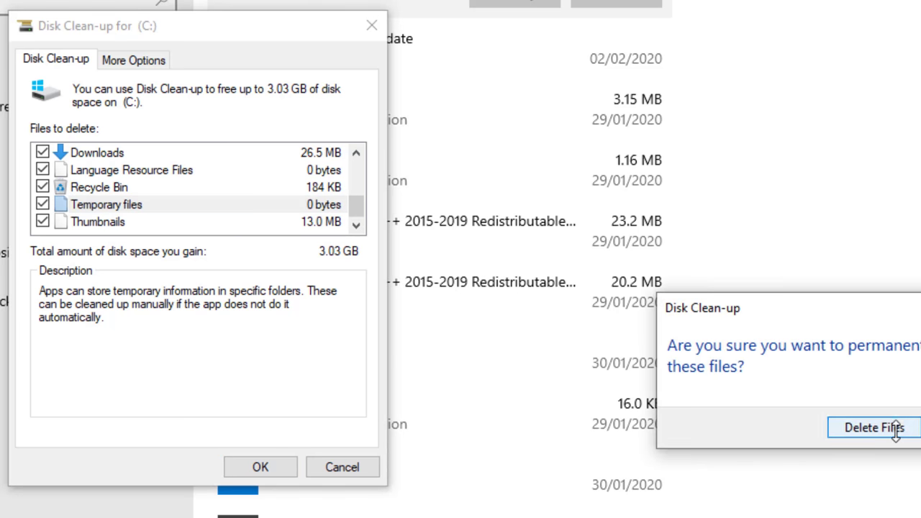
left_click(895, 429)
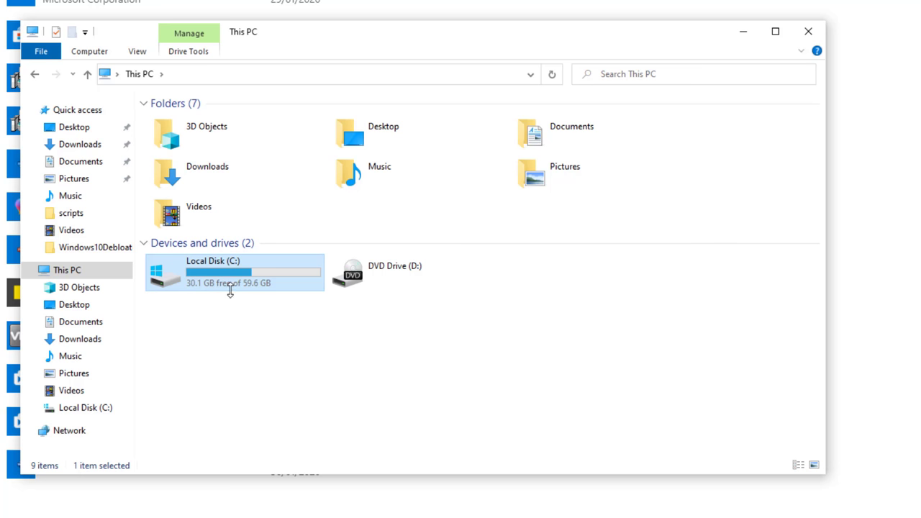
Step: Switch from the C: drive to the TreeSizeFree-Portable folder in Documents and launch the TreeSizeFree application
key("Return")
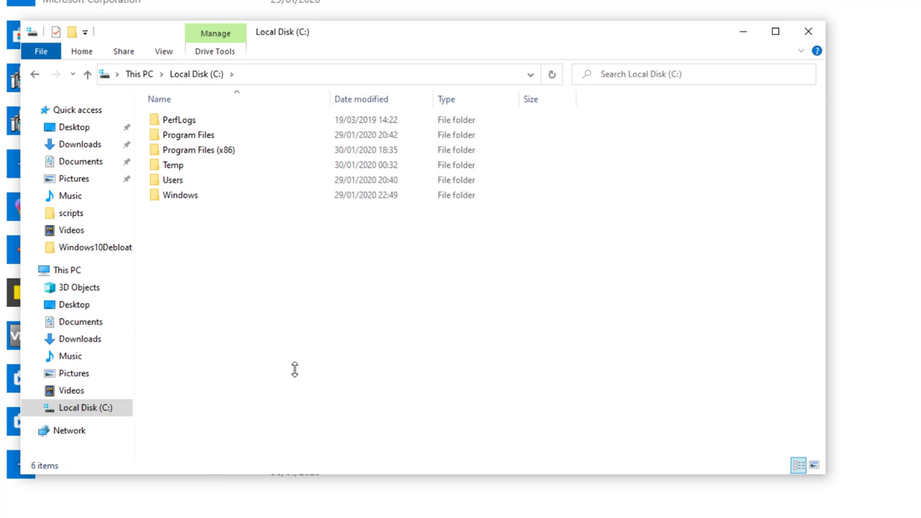
left_click(70, 323)
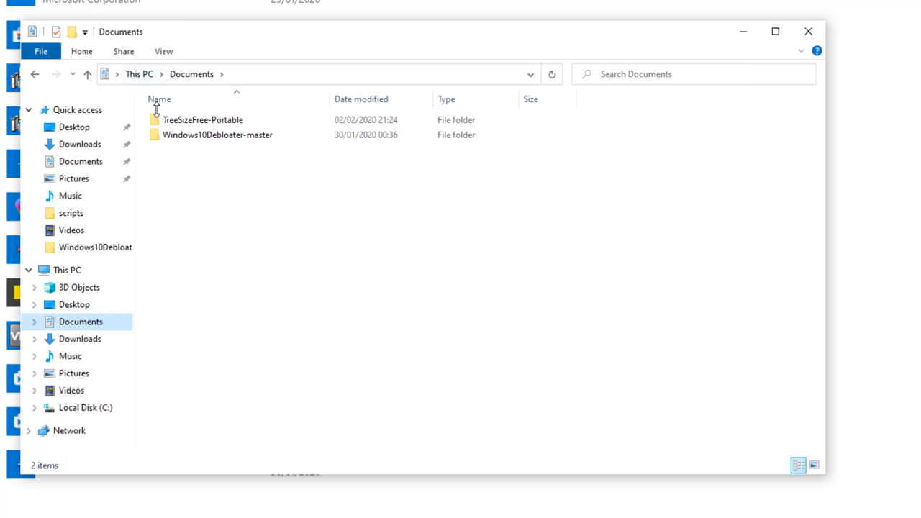
double_click(211, 122)
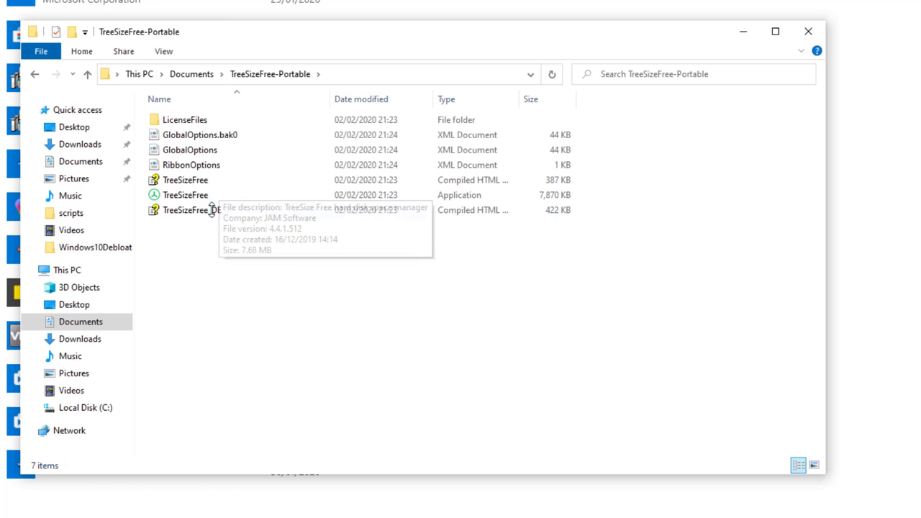
left_click(228, 195)
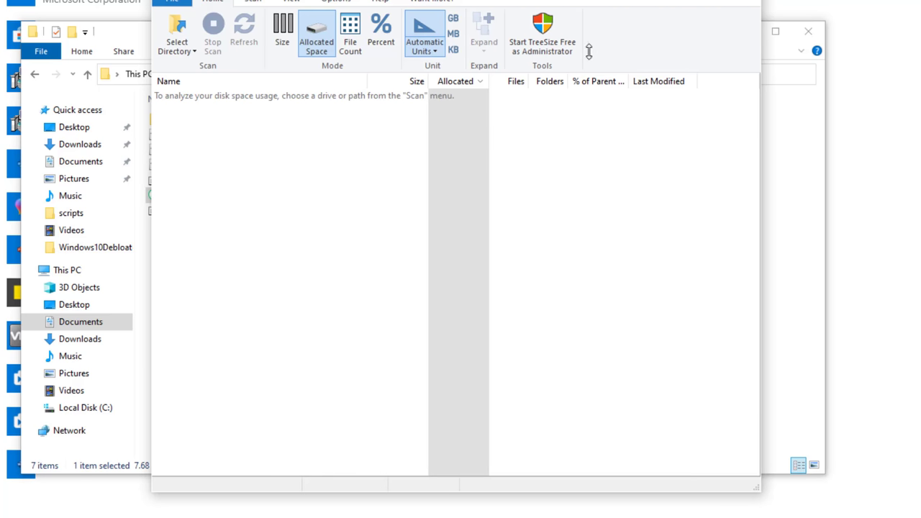
Step: Restart TreeSize Free as administrator, allowing it to make changes, and scan Local Disk (C:)
left_click(558, 32)
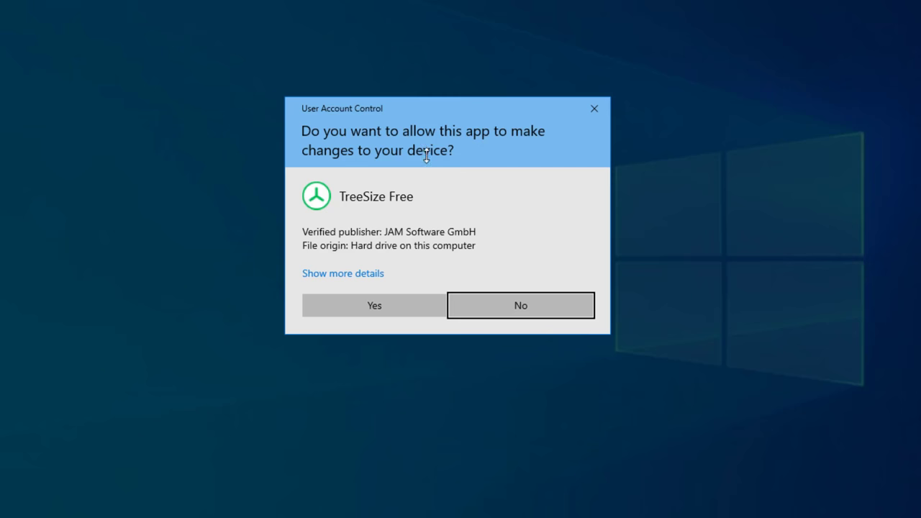
left_click(389, 310)
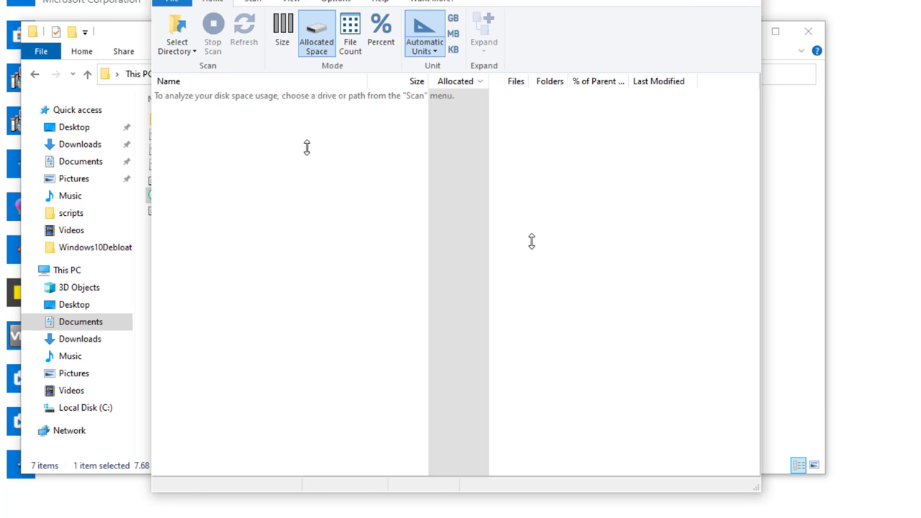
left_click(188, 51)
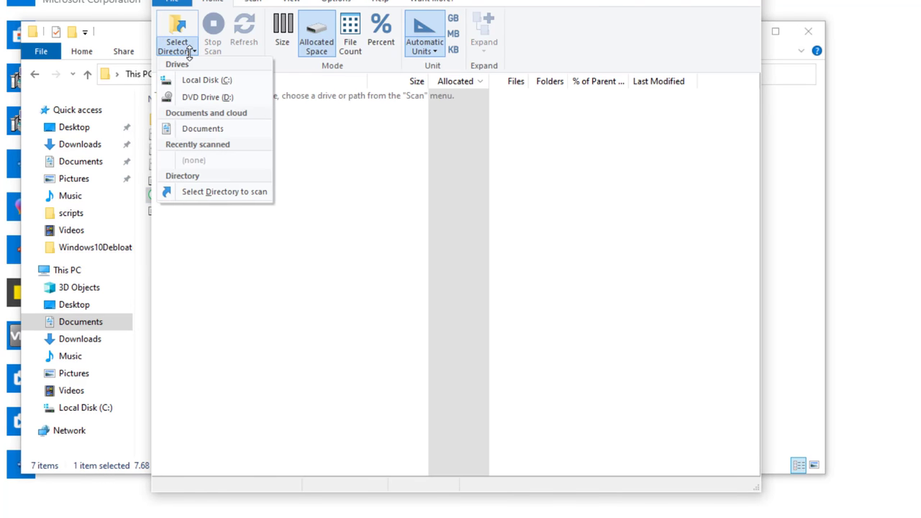
left_click(232, 81)
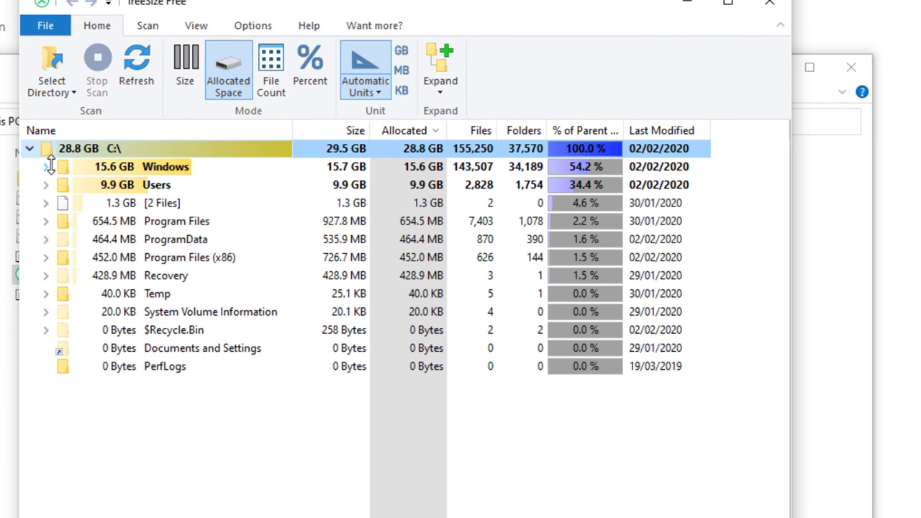
Step: Examine the space used by the subfolders of Windows and WinSxS, then collapse both folders
left_click(175, 110)
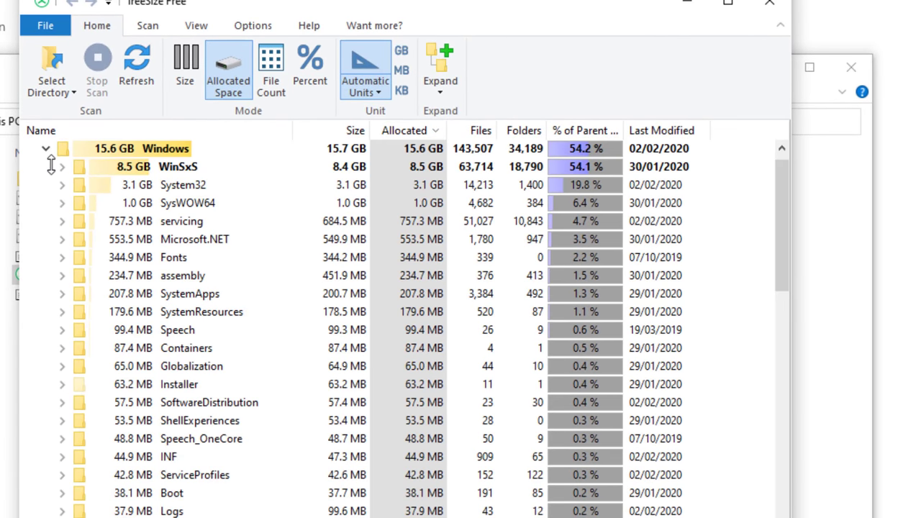
left_click(193, 167)
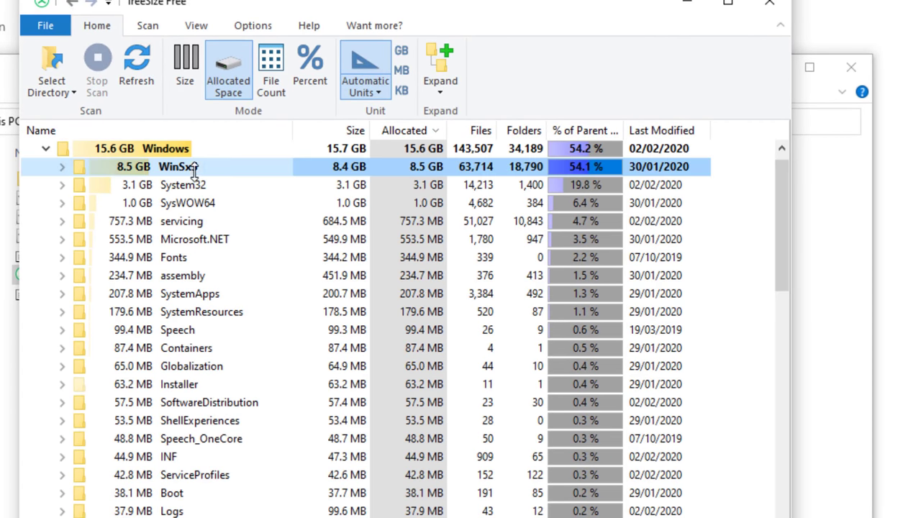
left_click(62, 166)
scroll(157, 264, "up", 1)
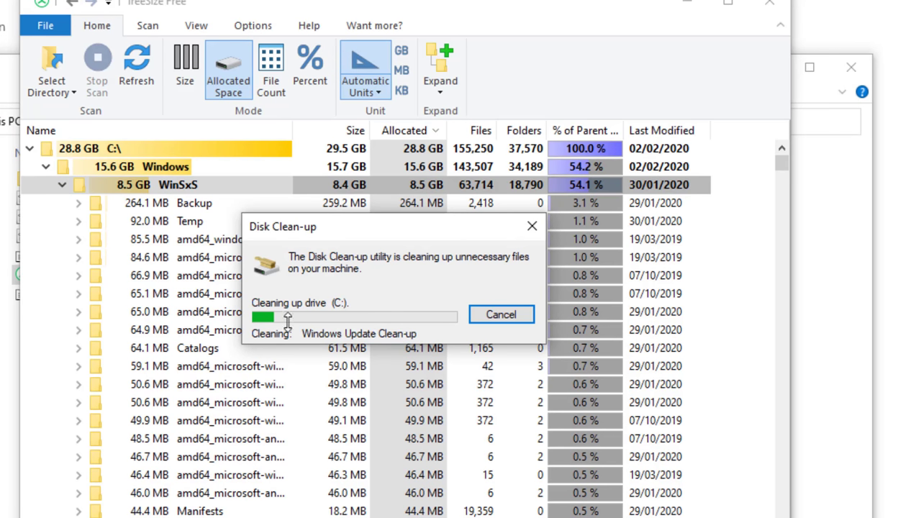
left_click(61, 184)
left_click(46, 166)
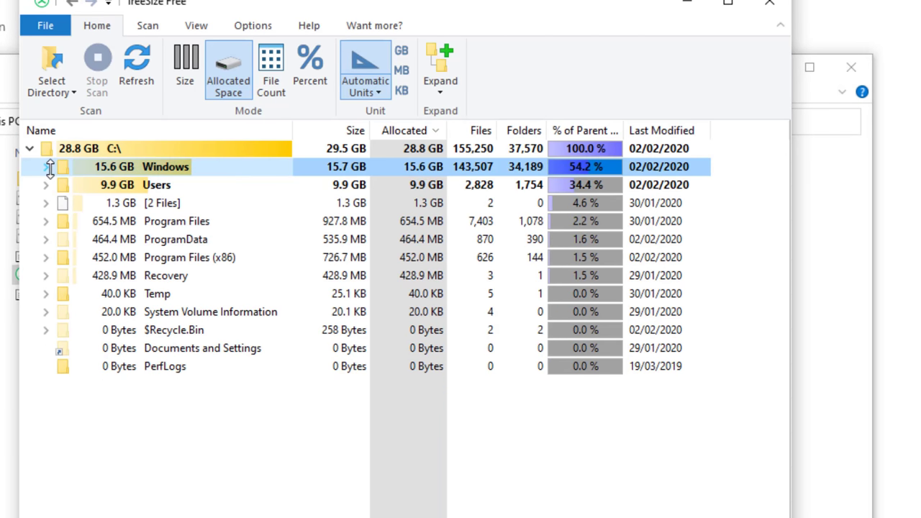
Step: Expand Users, the largest user profile folder and its Music folder to list the files taking up space
left_click(135, 180)
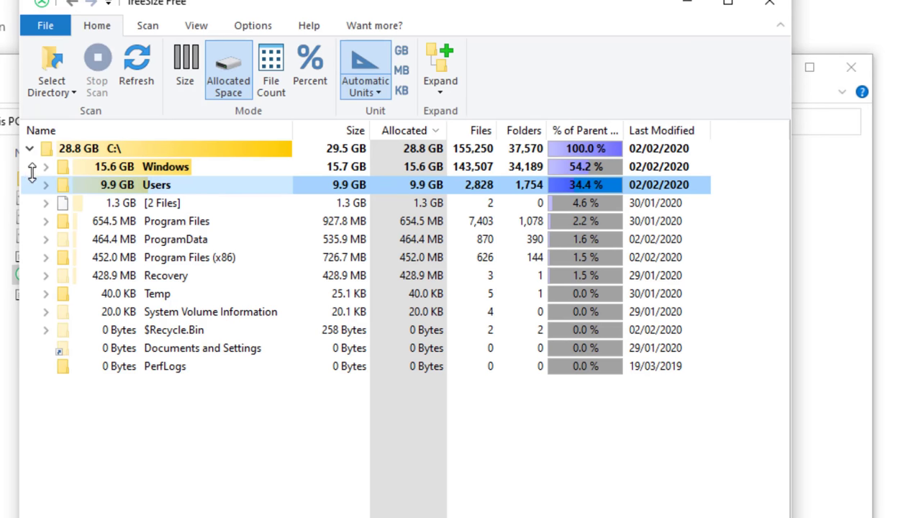
mouse_move(40, 180)
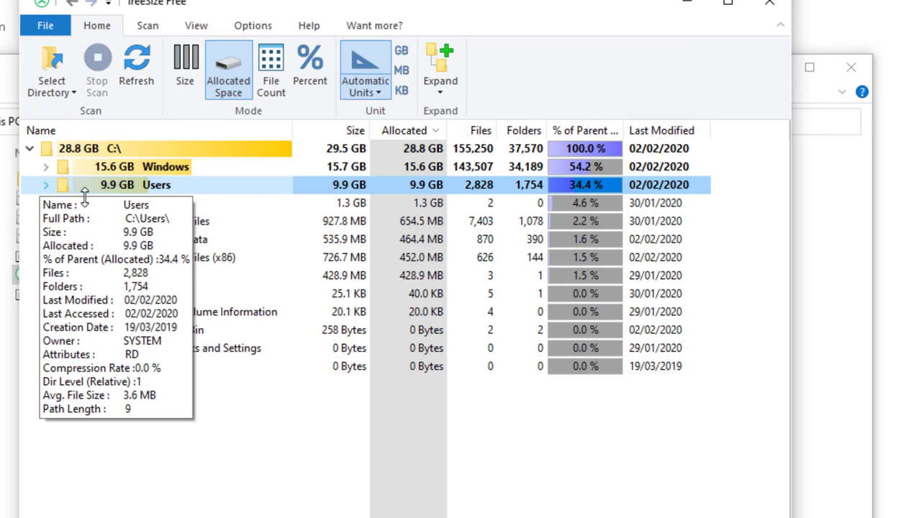
left_click(46, 185)
left_click(194, 204)
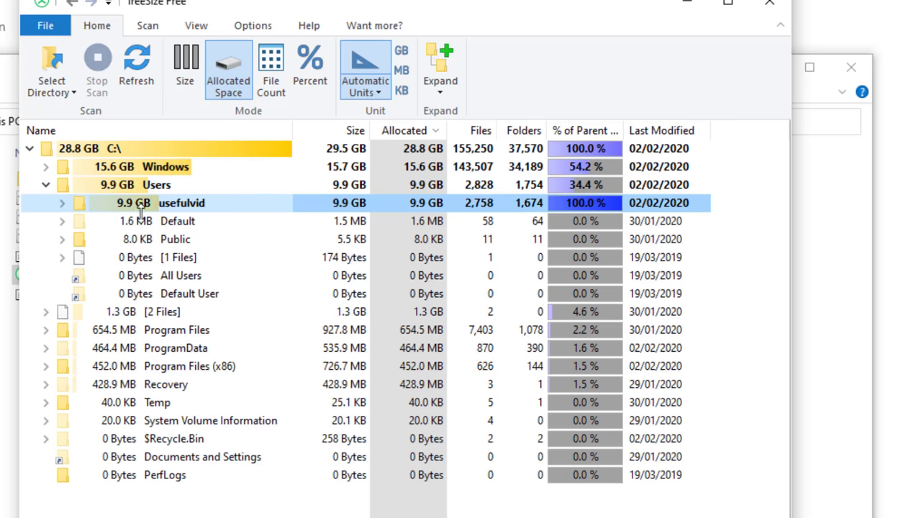
left_click(61, 204)
left_click(211, 187)
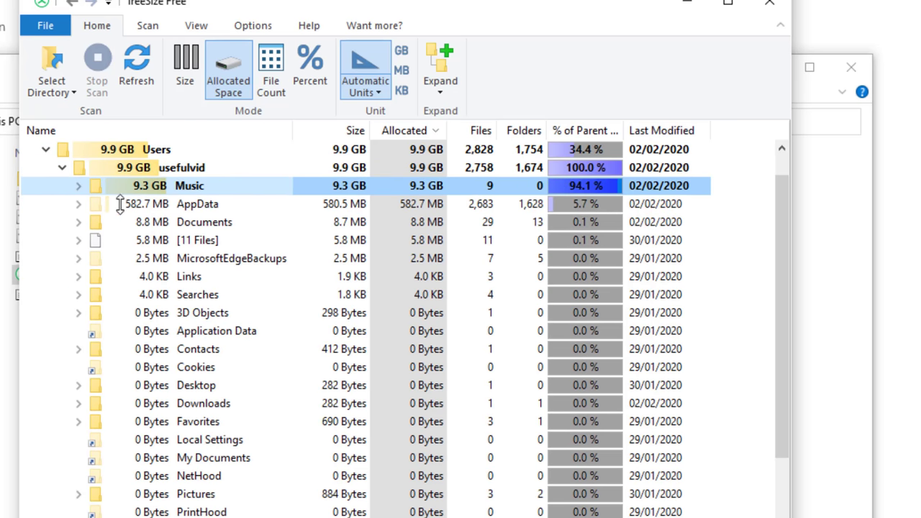
mouse_move(206, 186)
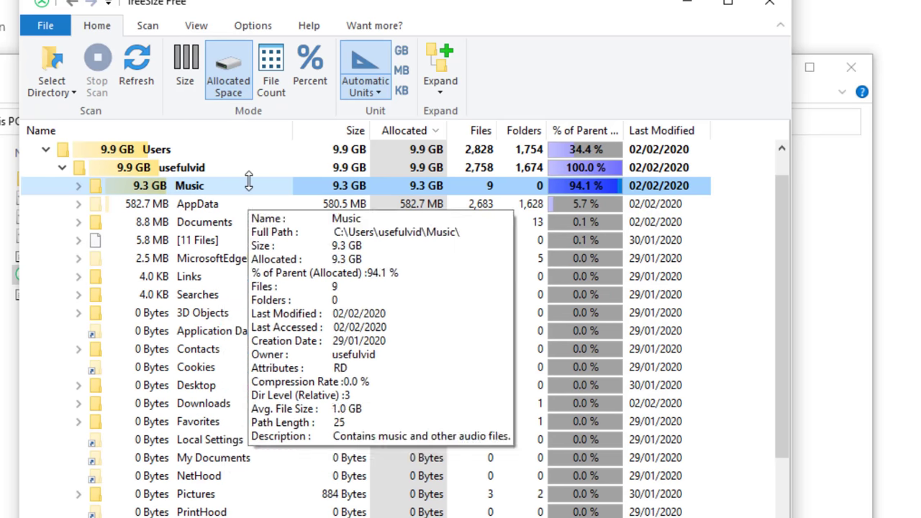
left_click(79, 186)
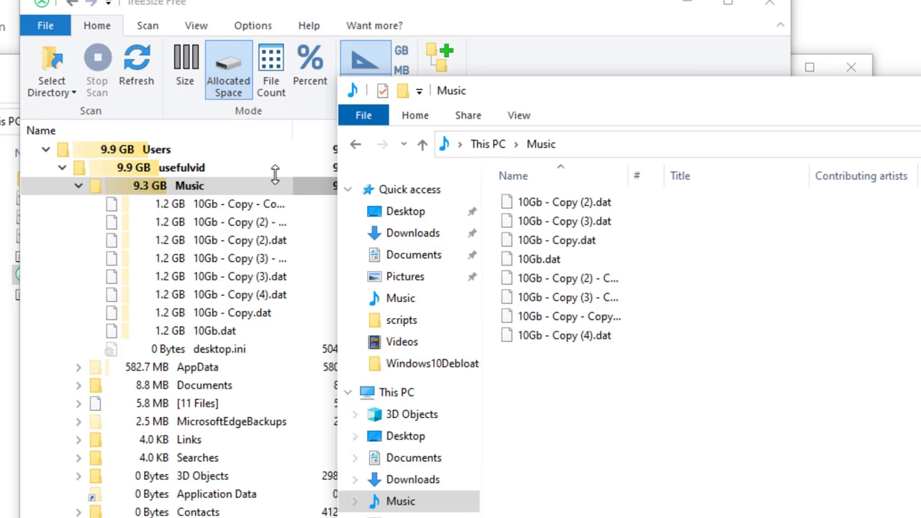
Step: Open the Music folder from the TreeSize Free results in File Explorer
left_click(263, 202)
right_click(193, 190)
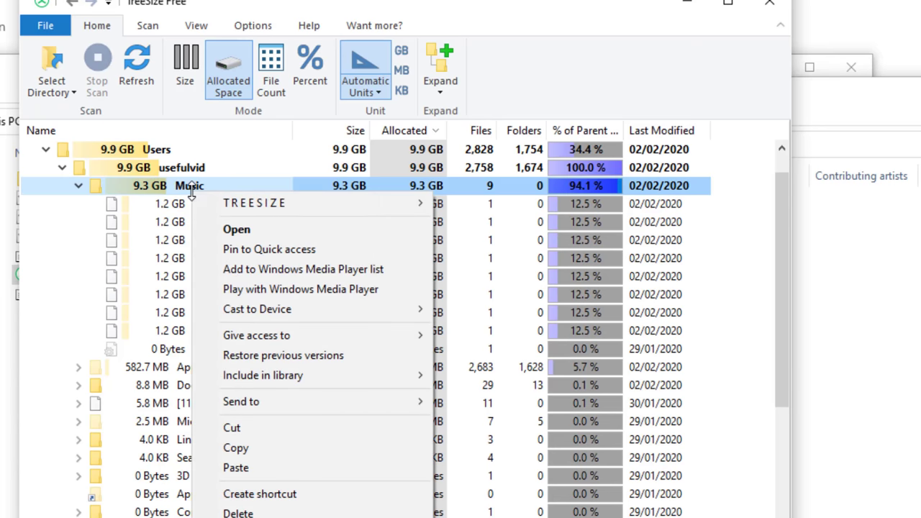
left_click(310, 231)
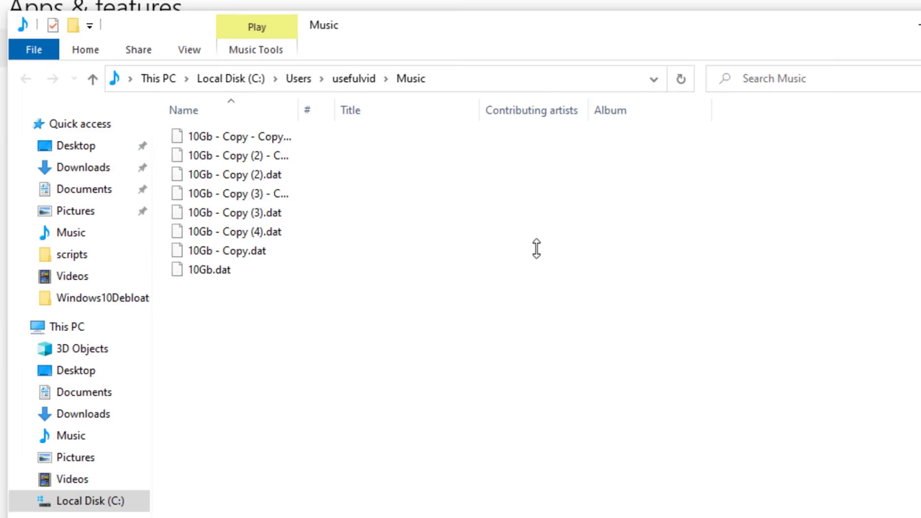
Step: Select all eight 10Gb .dat files in the Music folder and confirm permanently deleting them
mouse_move(411, 34)
left_mouse_down()
mouse_move(914, 110)
mouse_move(920, 128)
mouse_move(358, 127)
left_mouse_up()
left_click_drag(527, 517, 164, 234)
key("Delete")
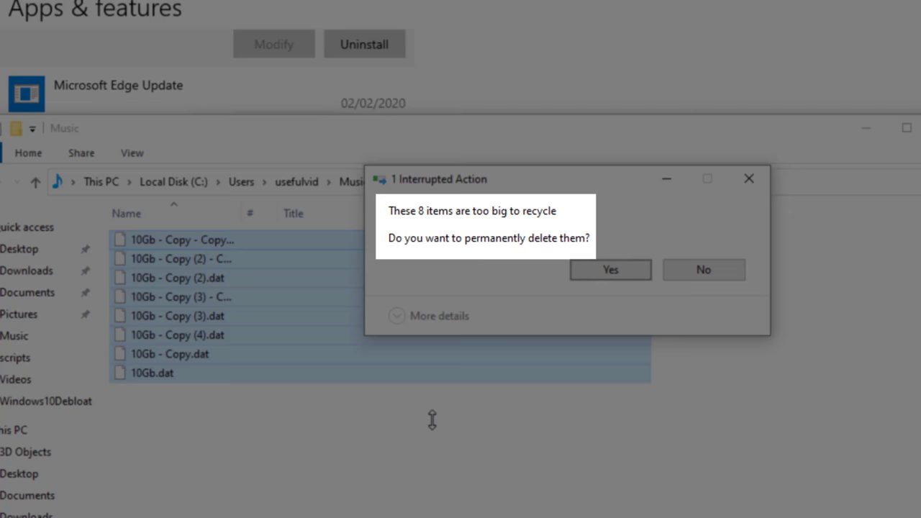
key("Return")
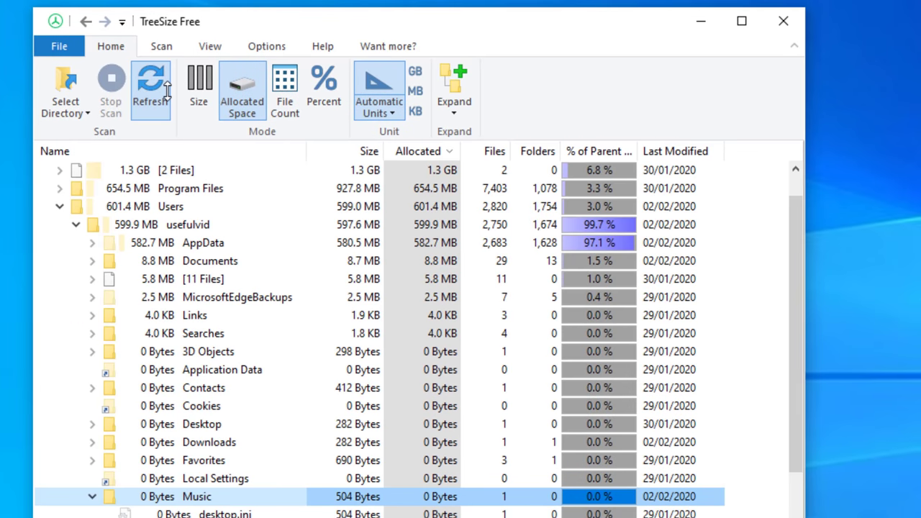
Step: Refresh the TreeSize Free scan of C:, then inspect the contents of the [2 Files] entry and collapse it
left_click(166, 87)
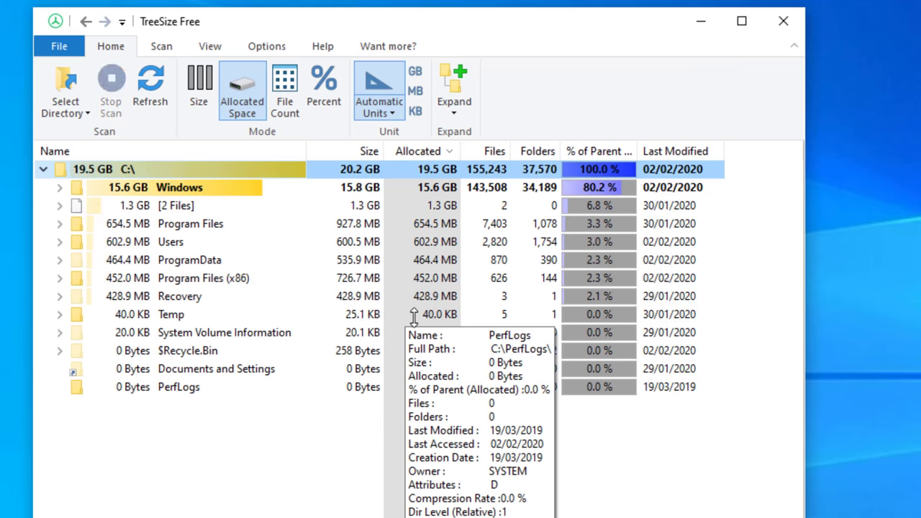
left_click(154, 206)
left_click(62, 206)
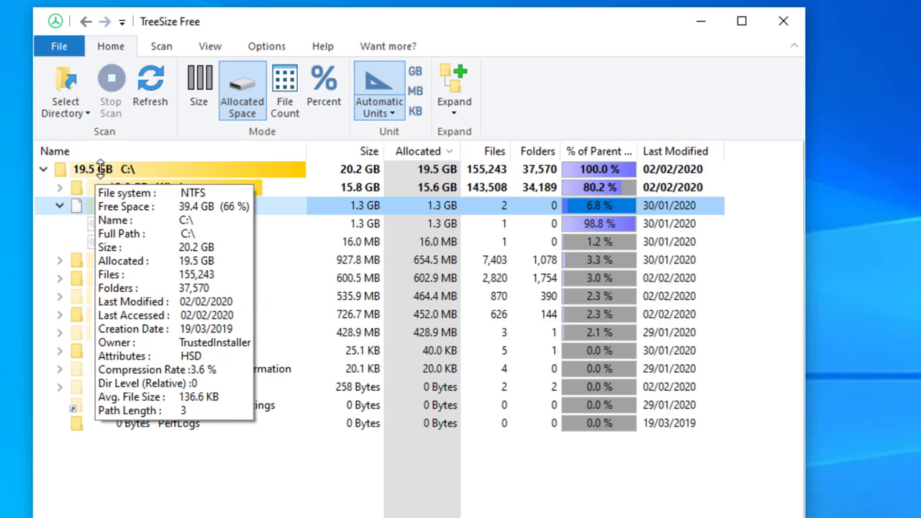
left_click(60, 205)
Step: Review the largest subfolders of Windows and WinSxS in the refreshed scan, then collapse both folders
left_click(60, 187)
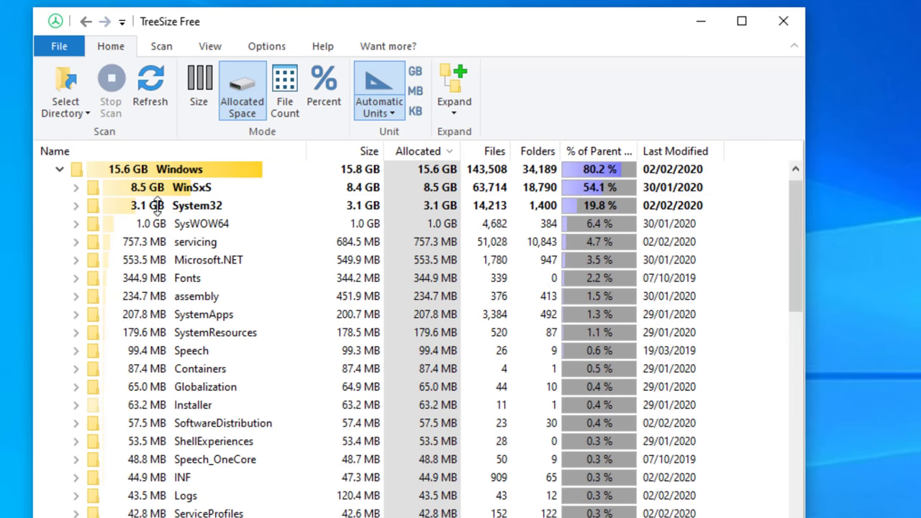
left_click(77, 187)
scroll(86, 237, "up", 1)
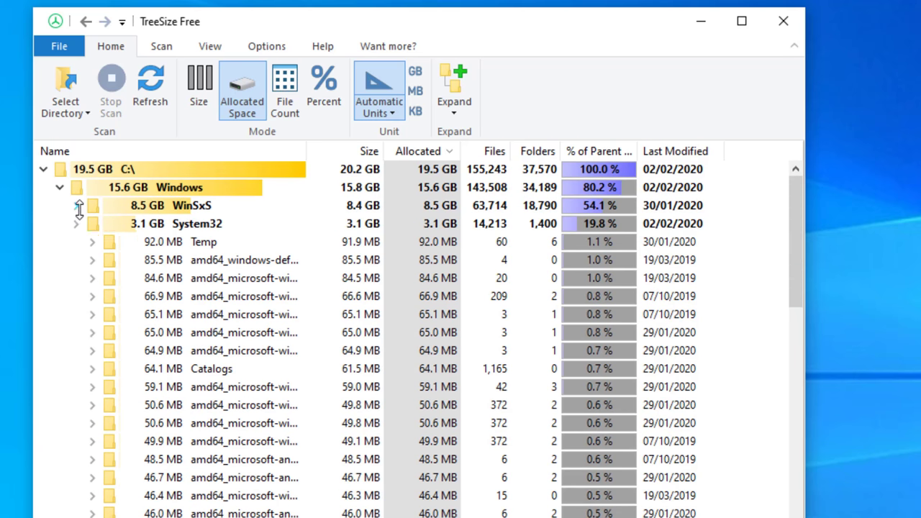
left_click(79, 206)
left_click(60, 187)
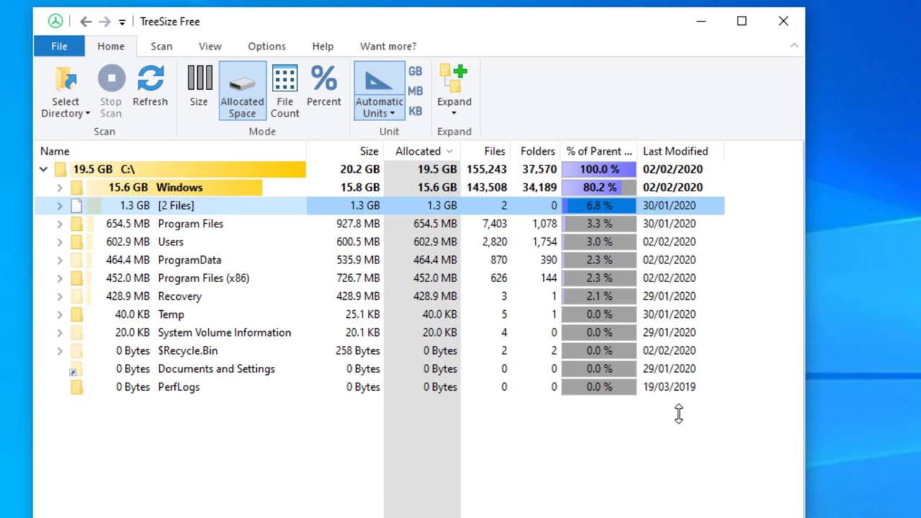